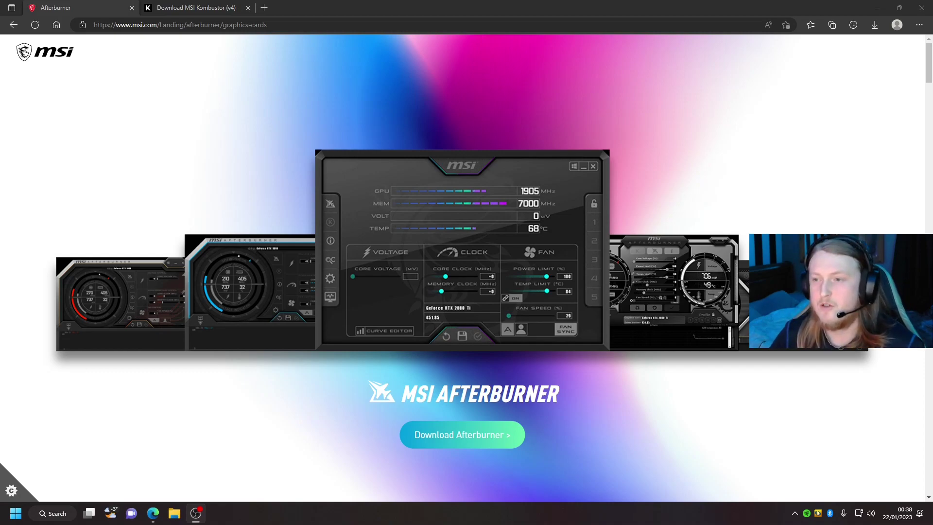
# Step: Compare the Kombustor download page with the Afterburner page in Edge
pyautogui.moveTo(407, 394)
pyautogui.mouseDown()
pyautogui.moveTo(604, 406)
pyautogui.moveTo(412, 403)
pyautogui.mouseUp()
pyautogui.click(209, 7)
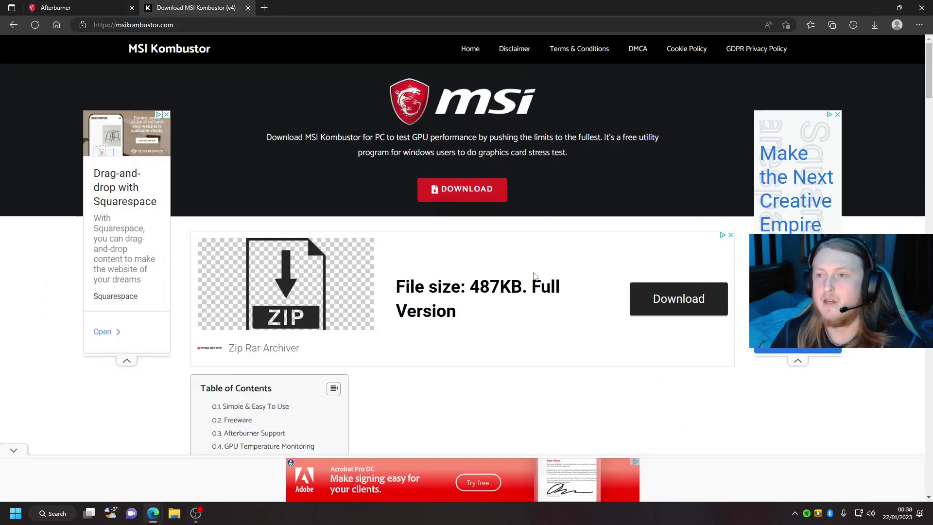
pyautogui.click(87, 8)
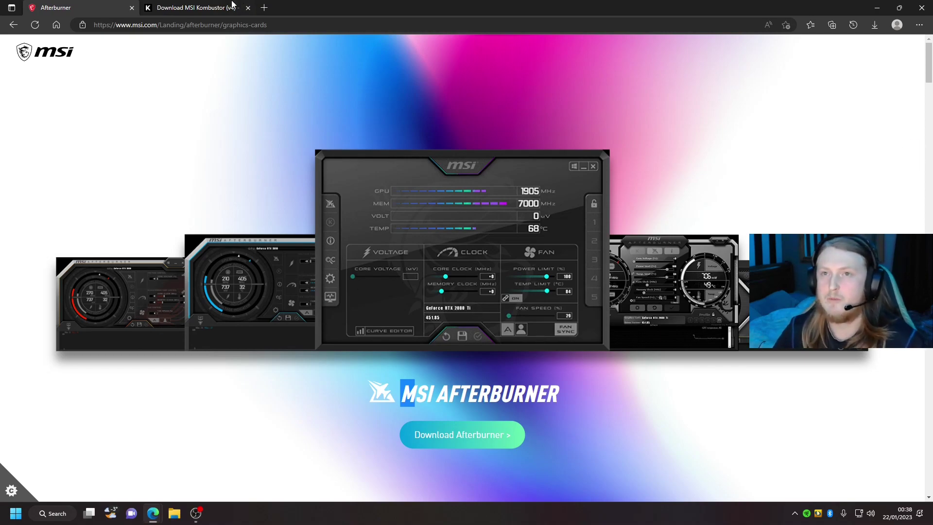
pyautogui.click(205, 8)
pyautogui.click(97, 8)
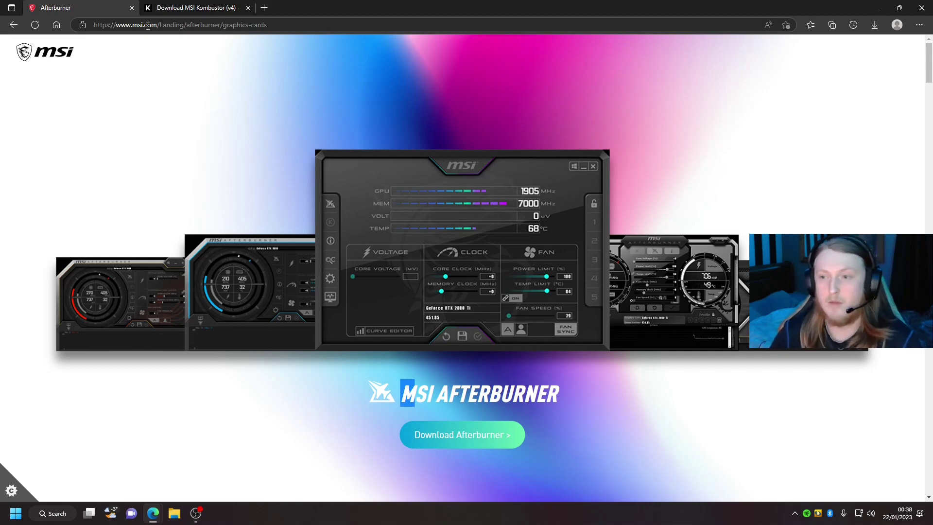
pyautogui.click(465, 384)
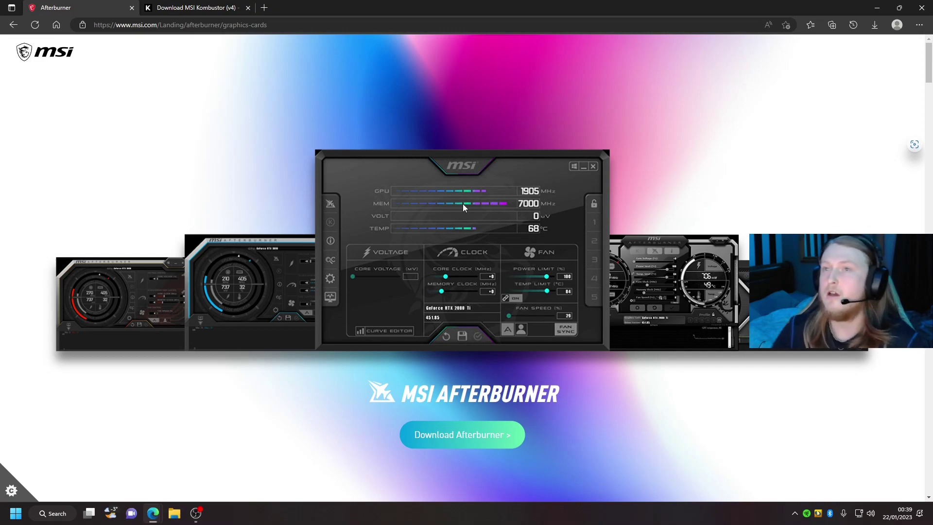
# Step: Minimize Edge, reposition the Afterburner window, and launch MSI Kombustor from its desktop shortcut
pyautogui.click(877, 5)
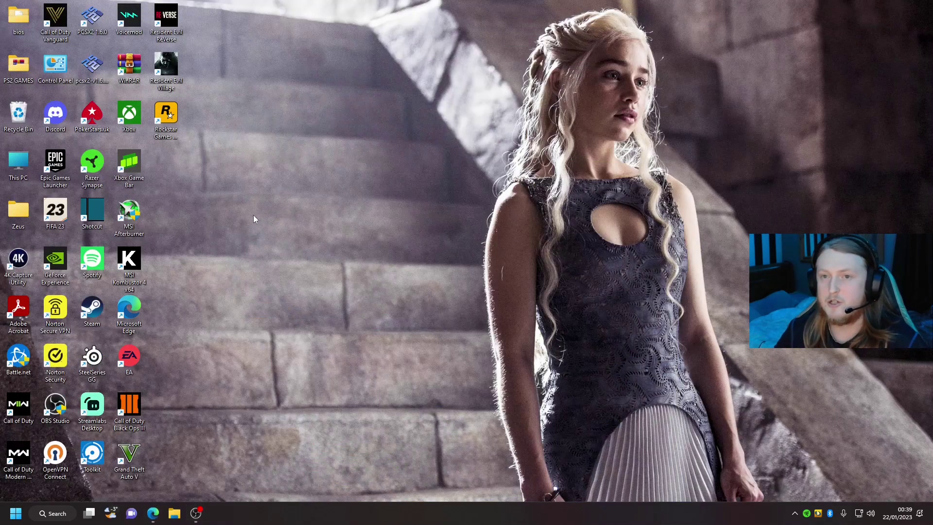
pyautogui.moveTo(268, 218); pyautogui.dragTo(133, 270)
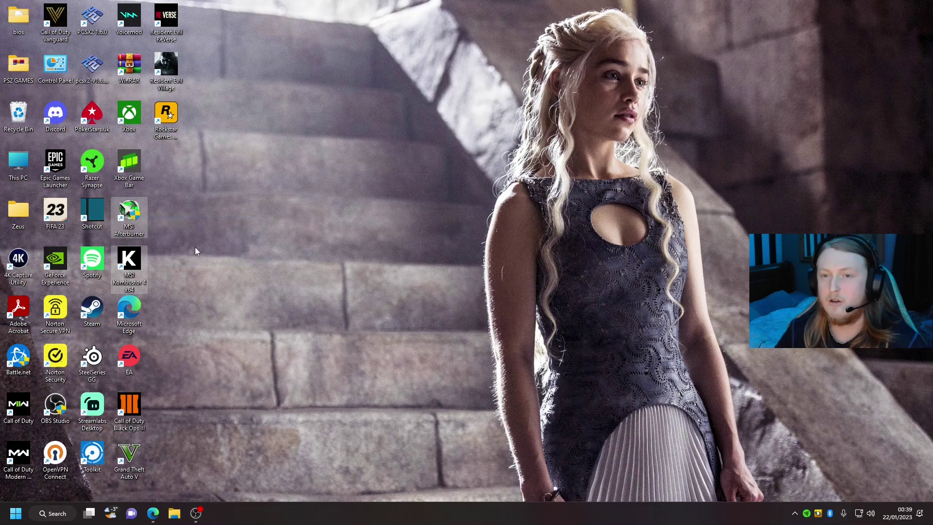
pyautogui.click(197, 244)
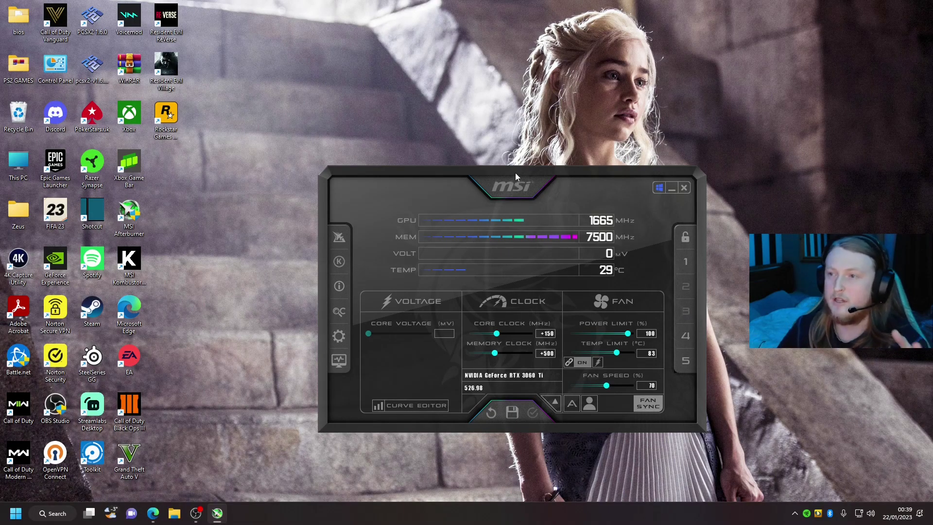
pyautogui.moveTo(515, 173); pyautogui.dragTo(585, 160)
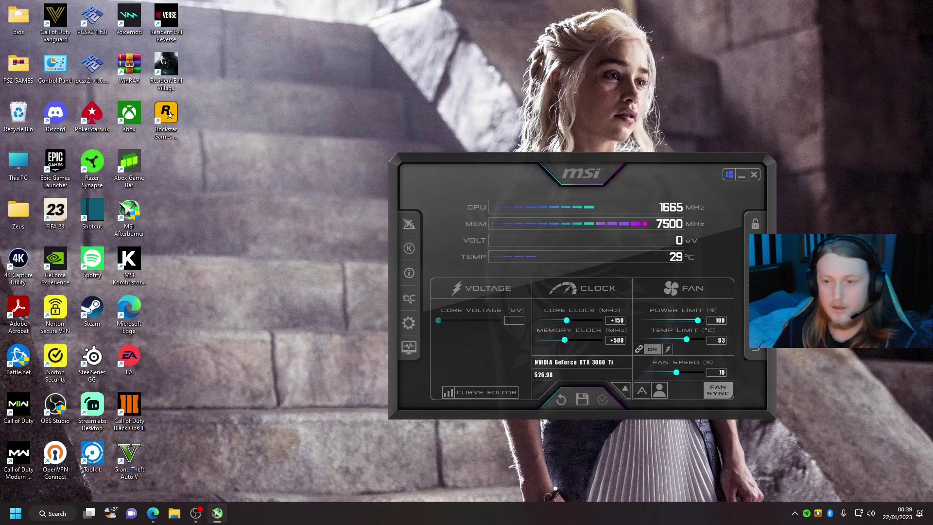
pyautogui.doubleClick(144, 270)
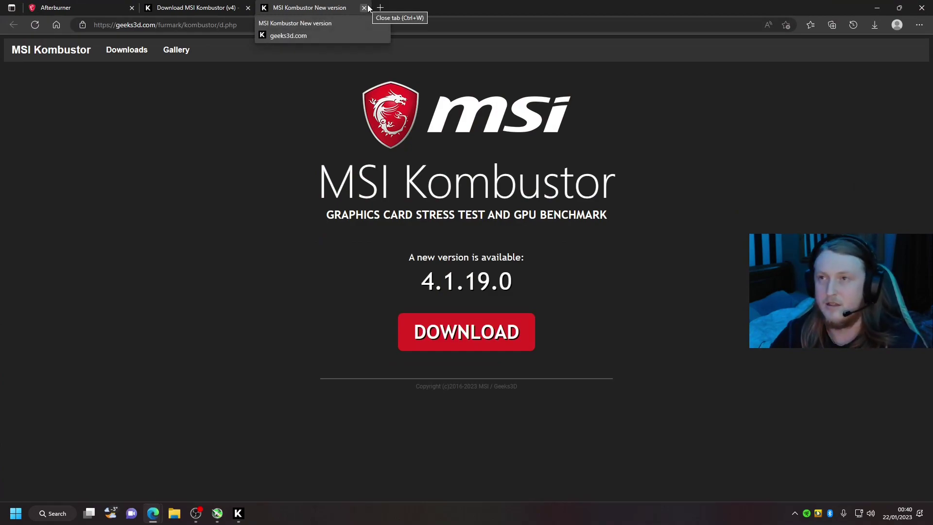
# Step: Dismiss Kombustor's update page, choose 1920x1080 resolution, and run the stress test
pyautogui.click(364, 7)
pyautogui.click(877, 8)
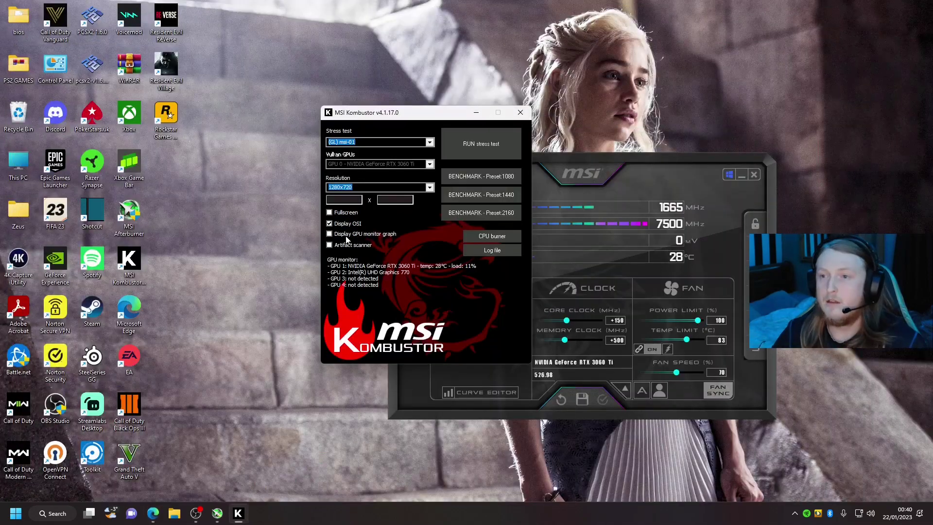
pyautogui.click(430, 187)
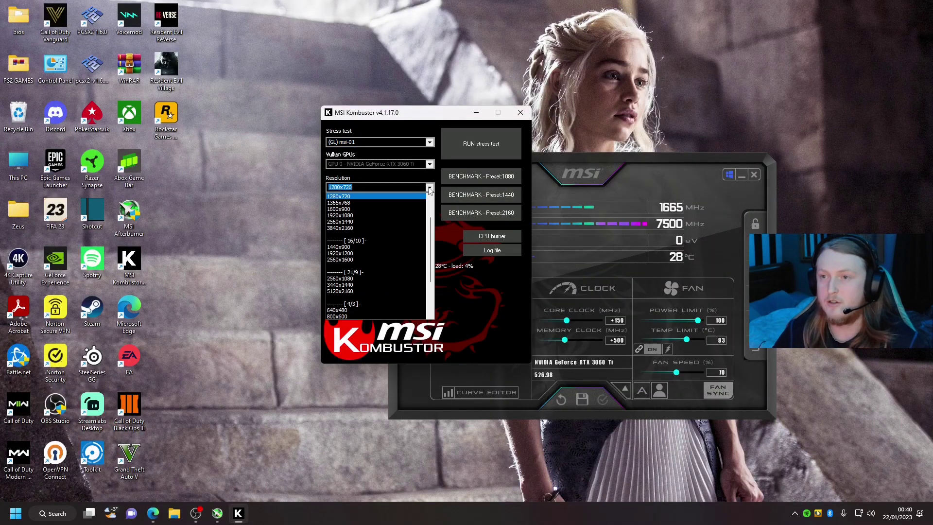
pyautogui.click(362, 216)
pyautogui.click(458, 150)
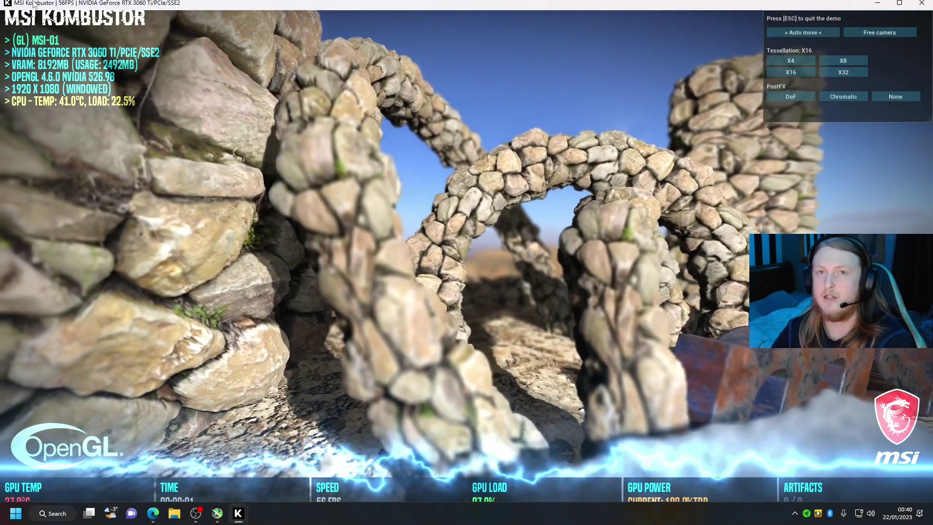
# Step: Shrink the Kombustor stress-test window to about 943x775 on the left, beside Afterburner
pyautogui.moveTo(34, 9); pyautogui.dragTo(2, 2)
pyautogui.press('Escape')
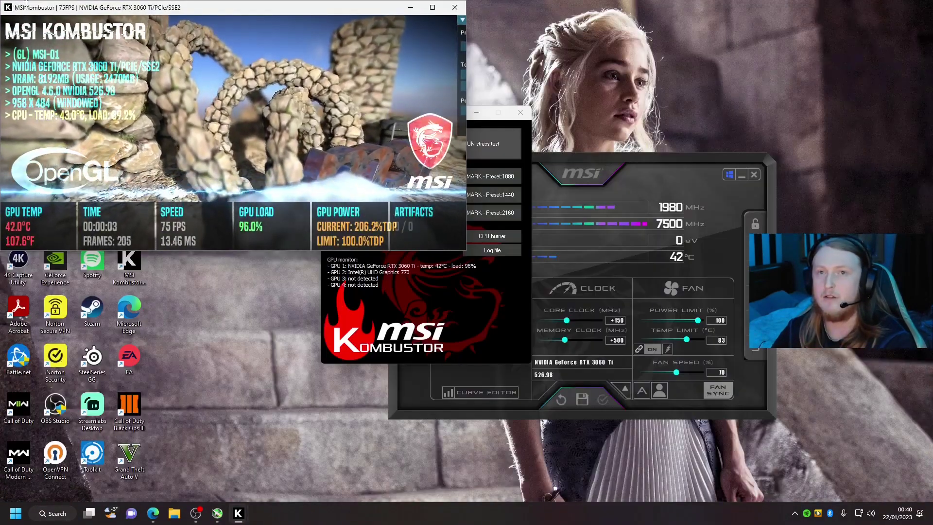
pyautogui.click(476, 113)
pyautogui.moveTo(466, 256); pyautogui.dragTo(496, 313)
pyautogui.moveTo(376, 7)
pyautogui.mouseDown()
pyautogui.moveTo(375, 101)
pyautogui.moveTo(393, 1)
pyautogui.mouseUp()
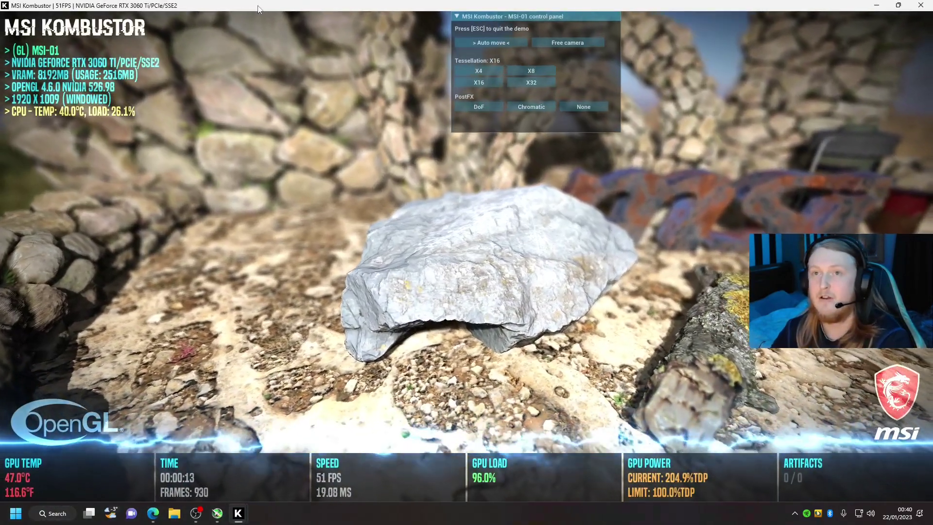
pyautogui.moveTo(258, 9); pyautogui.dragTo(255, 76)
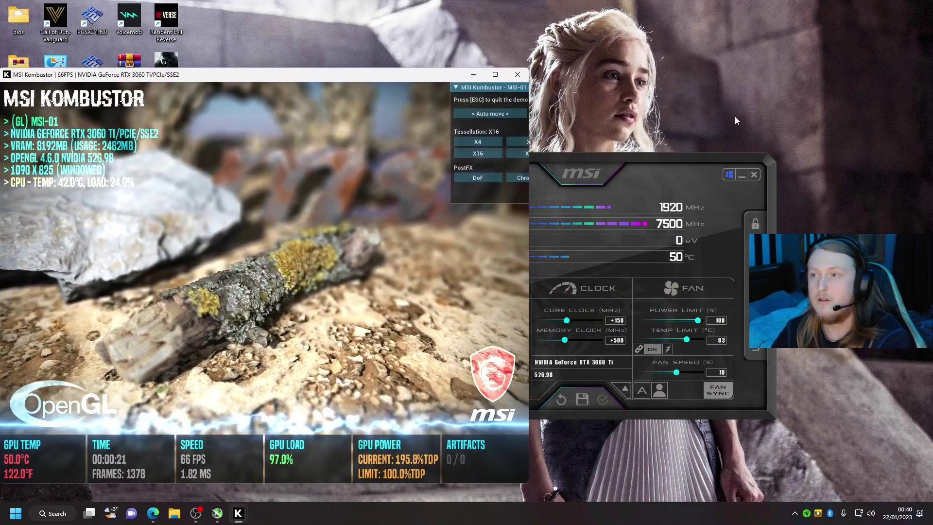
pyautogui.click(674, 155)
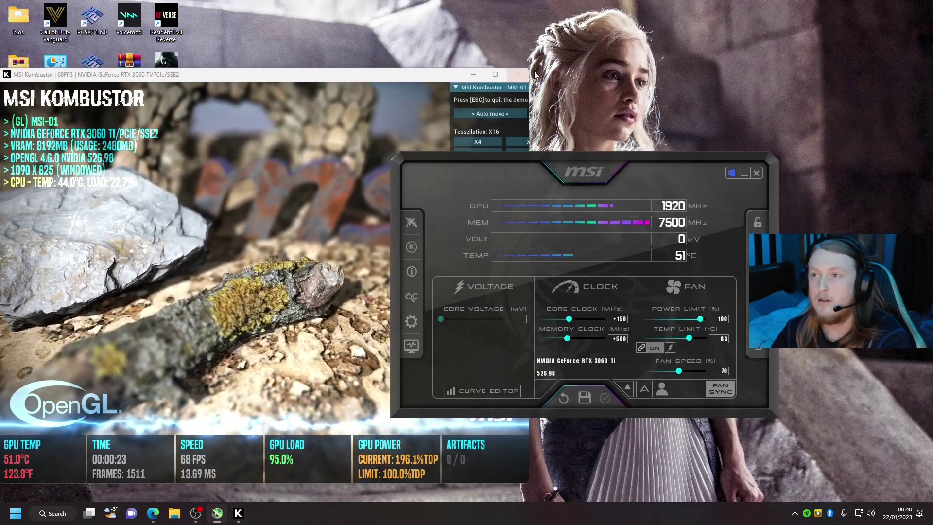
pyautogui.moveTo(528, 70); pyautogui.dragTo(457, 93)
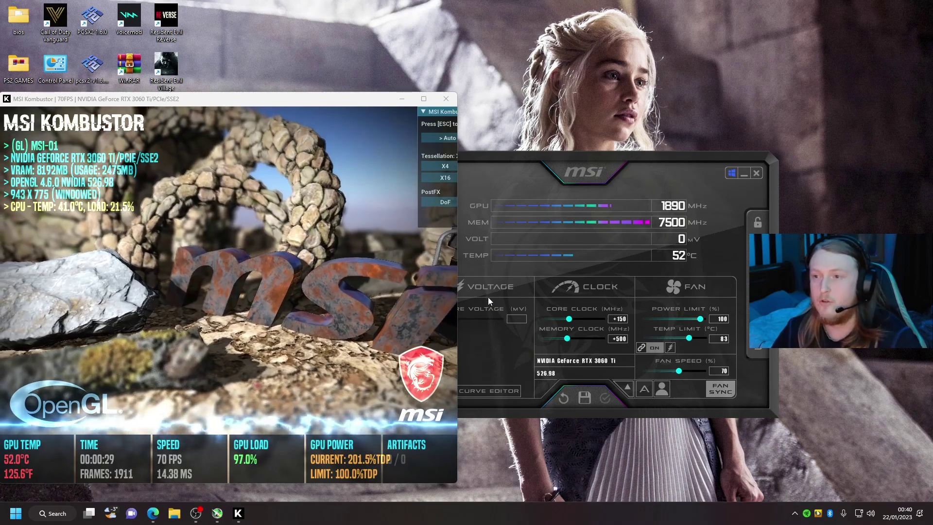
# Step: Bring Afterburner forward and raise the power limit to 105 and temperature limit to 90
pyautogui.click(488, 296)
pyautogui.click(526, 157)
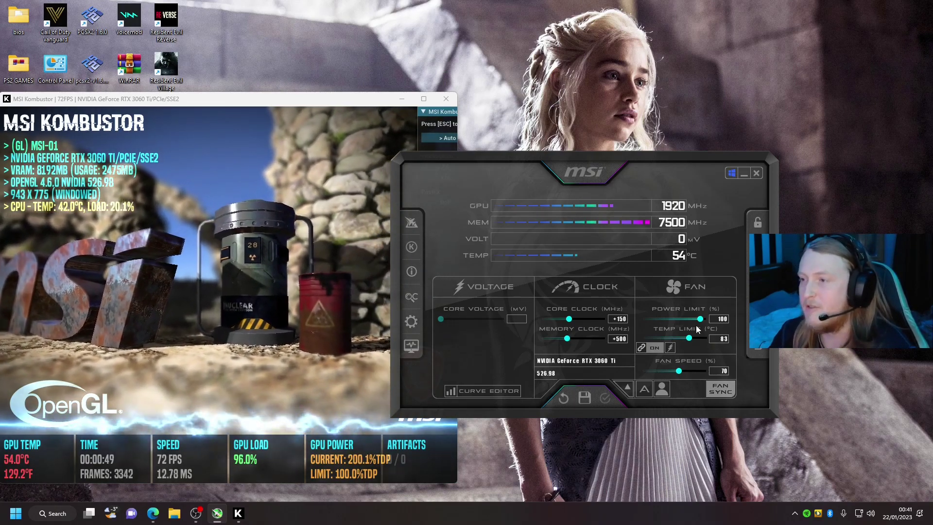
pyautogui.moveTo(699, 319); pyautogui.dragTo(727, 319)
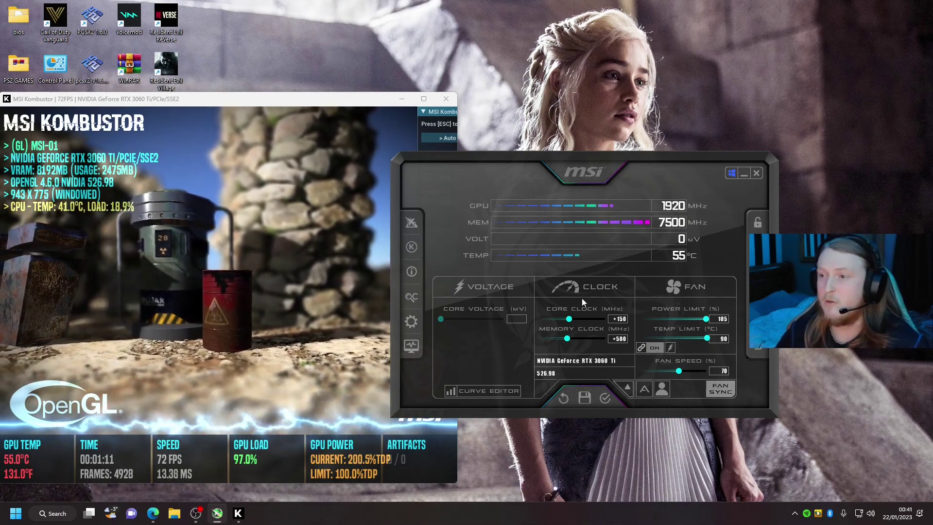
# Step: Set a +100 core clock offset and a +120 memory clock offset
pyautogui.click(618, 319)
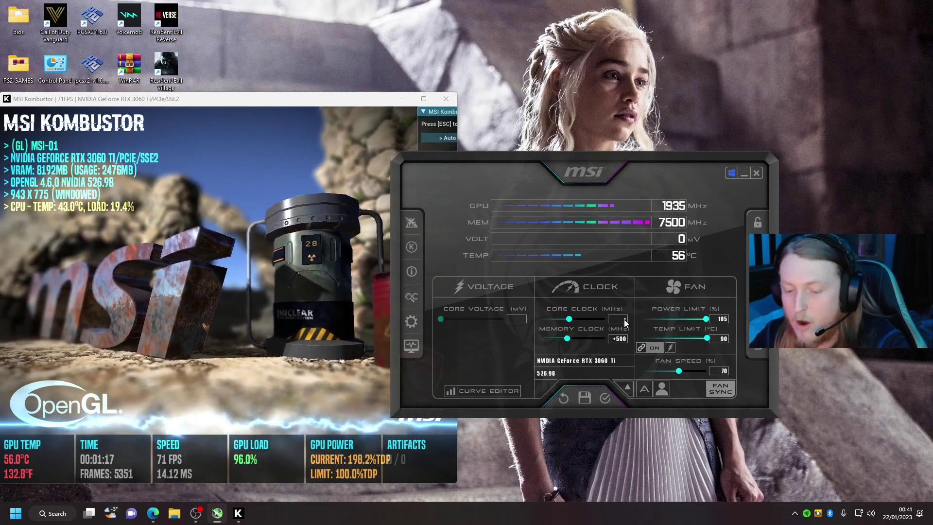
pyautogui.write('100')
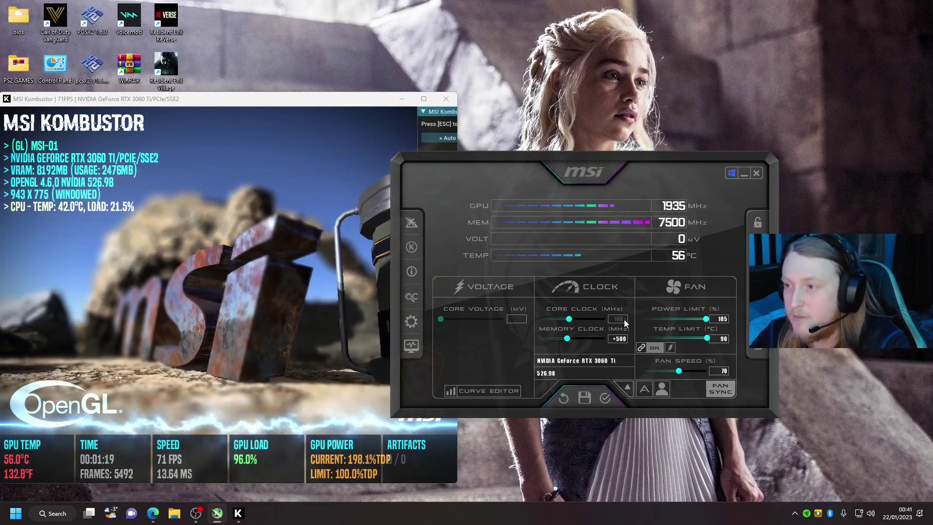
pyautogui.press('Return')
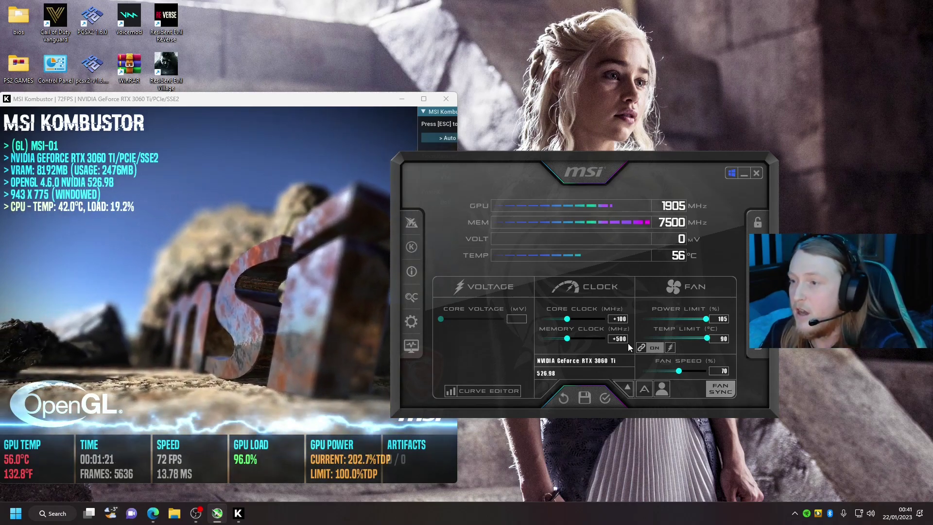
pyautogui.click(622, 340)
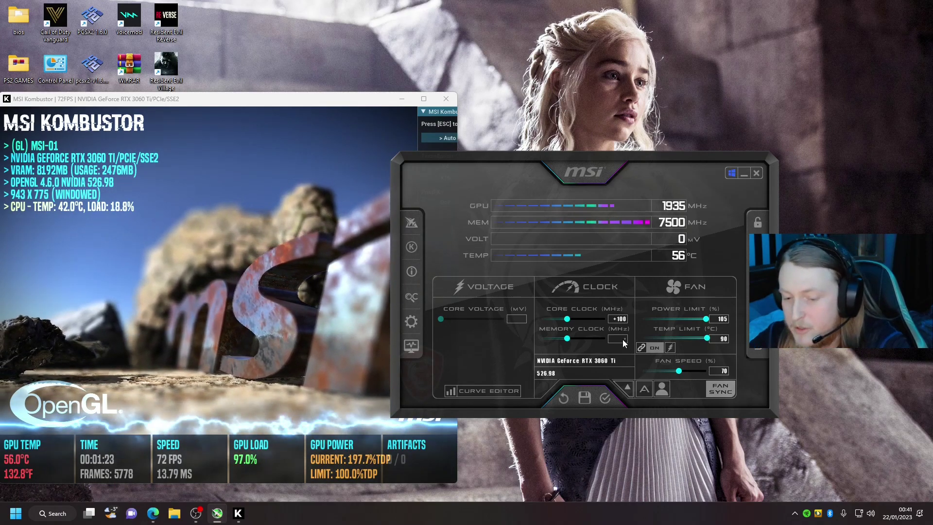
pyautogui.write('120')
pyautogui.press('Return')
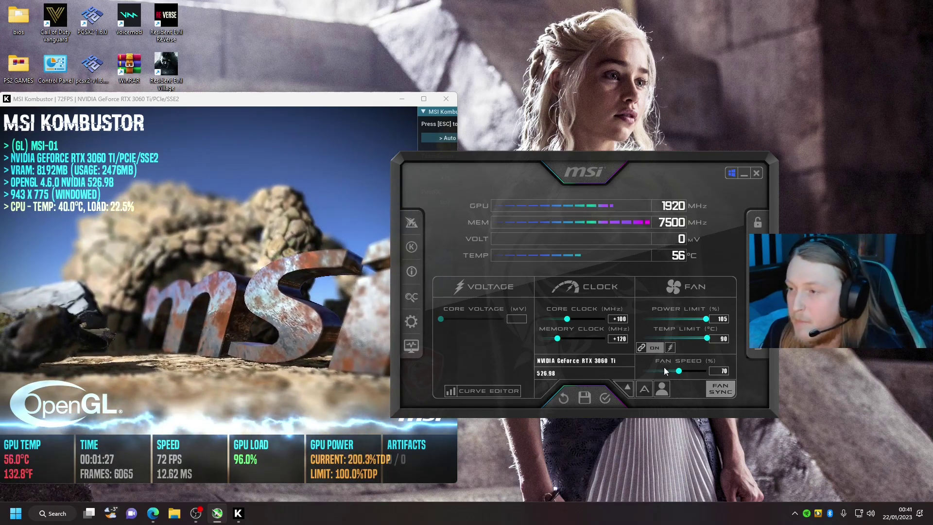
# Step: After checking the stress test, change the offsets to +120 core and +140 memory
pyautogui.click(253, 233)
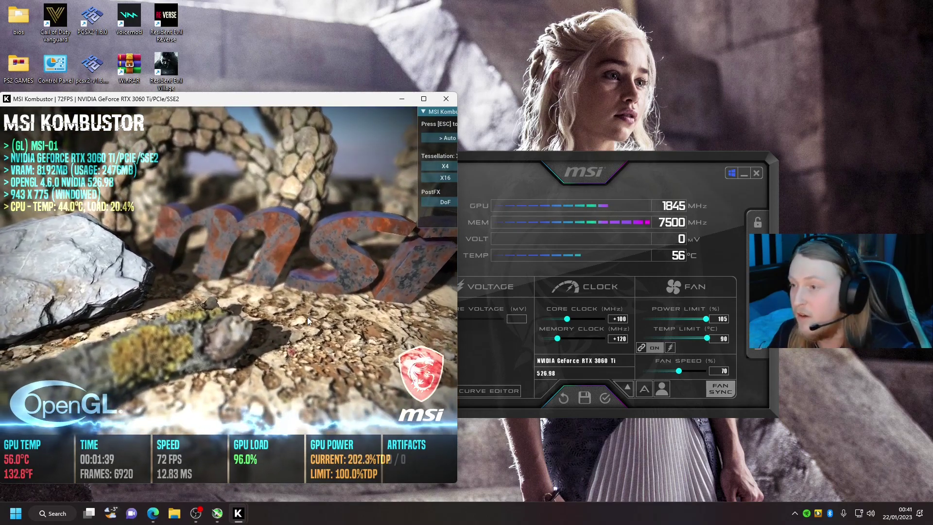
pyautogui.click(625, 319)
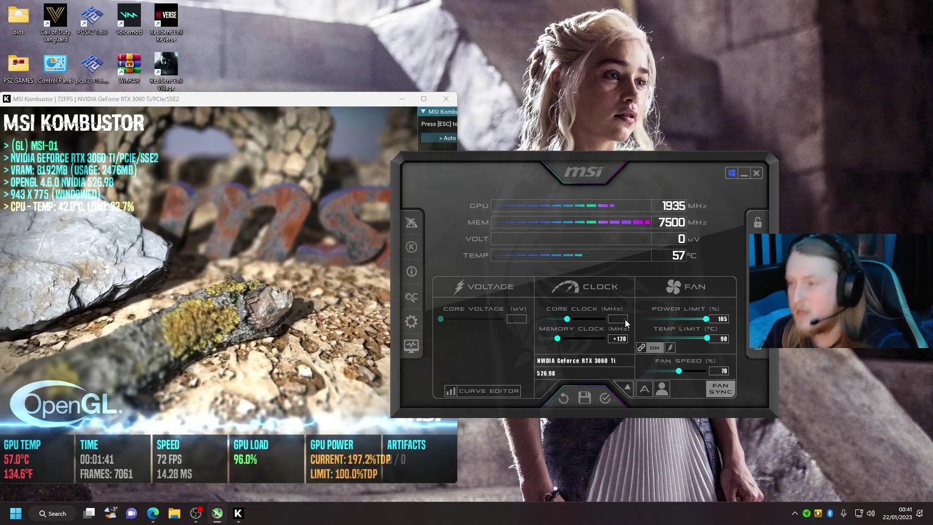
pyautogui.write('120')
pyautogui.press('Return')
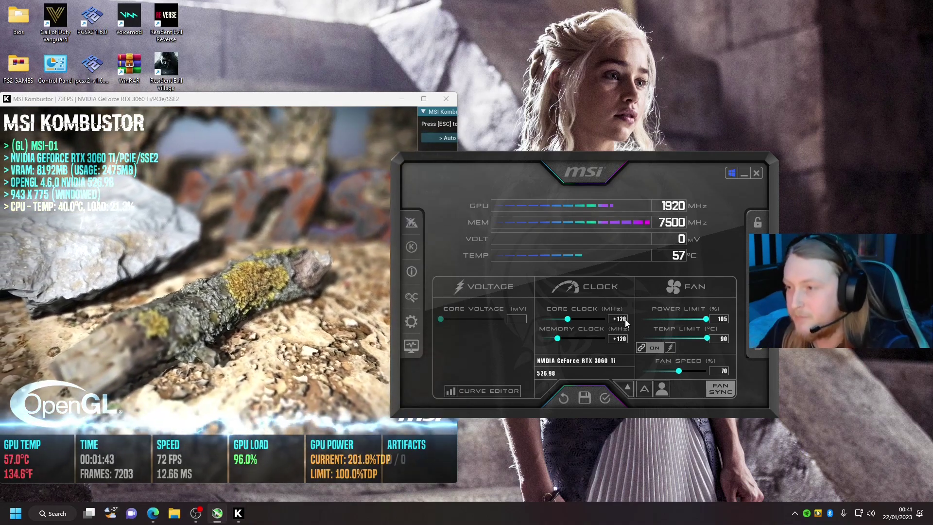
pyautogui.click(624, 340)
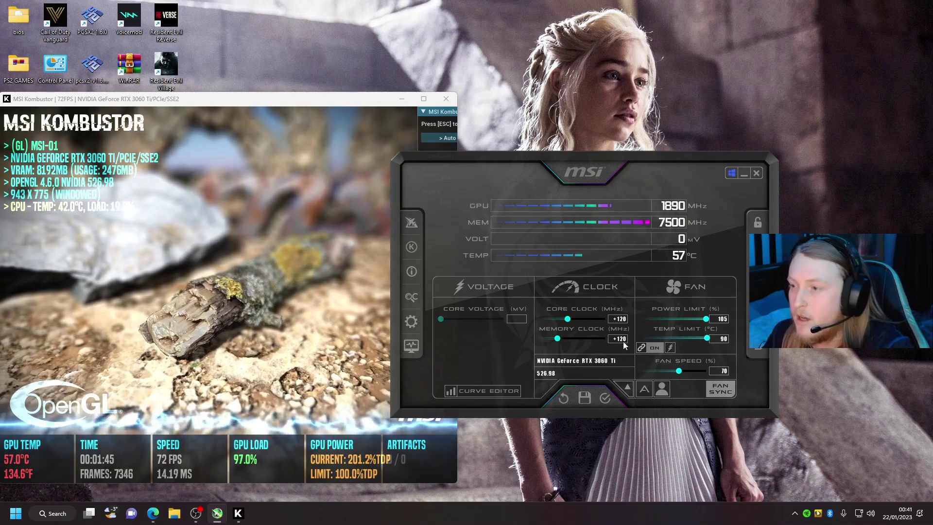
pyautogui.write('140')
pyautogui.press('Return')
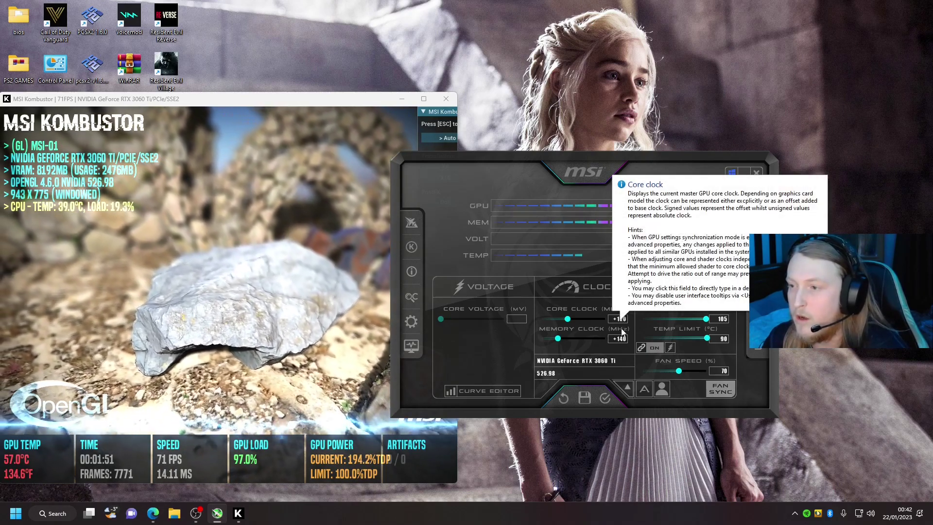
# Step: Raise the offsets to +300 core clock and +320 memory clock
pyautogui.click(619, 319)
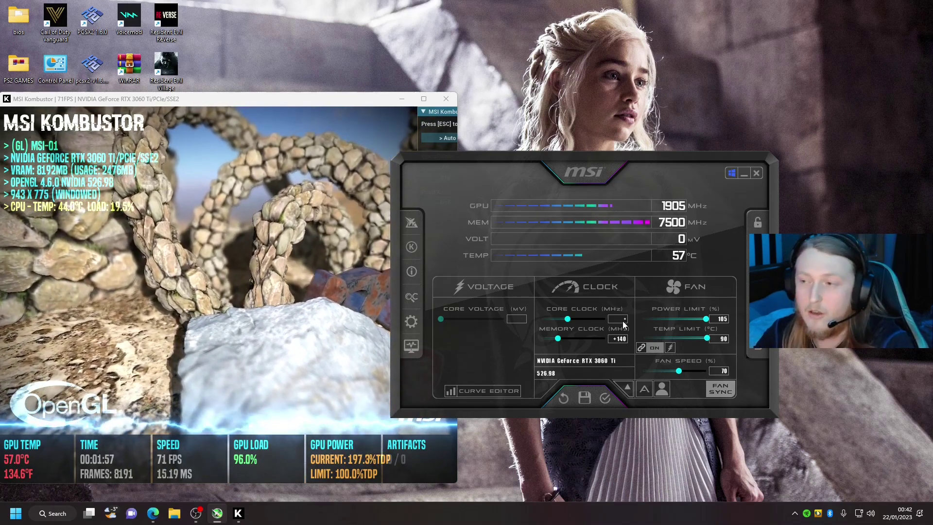
pyautogui.write('300')
pyautogui.press('Return')
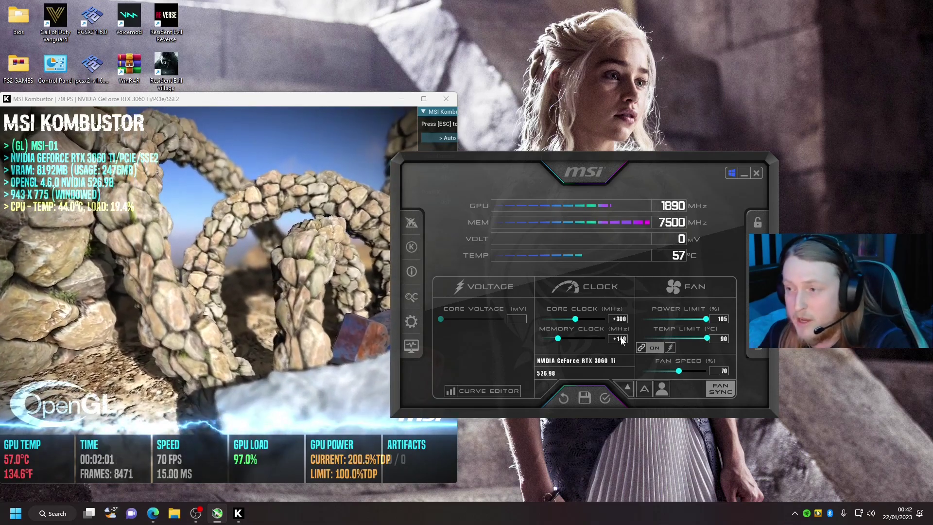
pyautogui.click(623, 341)
pyautogui.write('320')
pyautogui.press('Return')
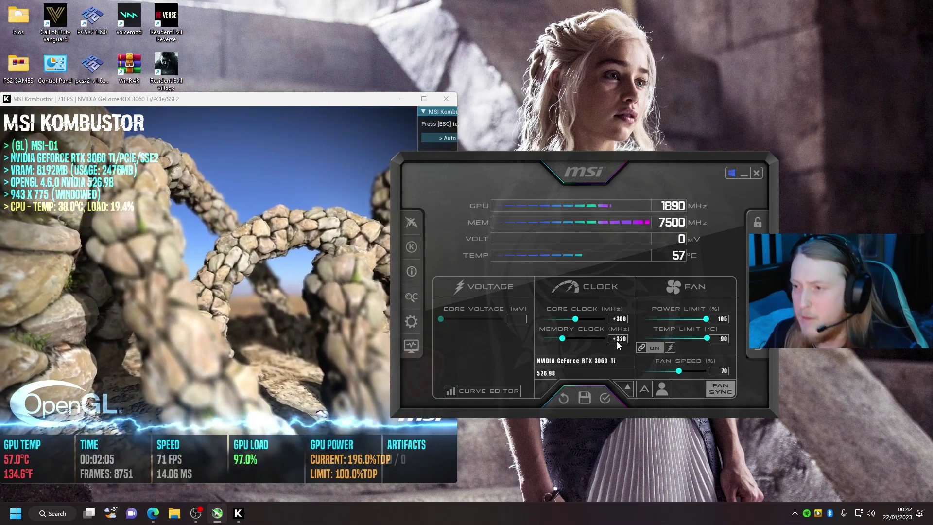
# Step: Check the stress test, then begin lowering the core clock offset toward +200
pyautogui.click(274, 302)
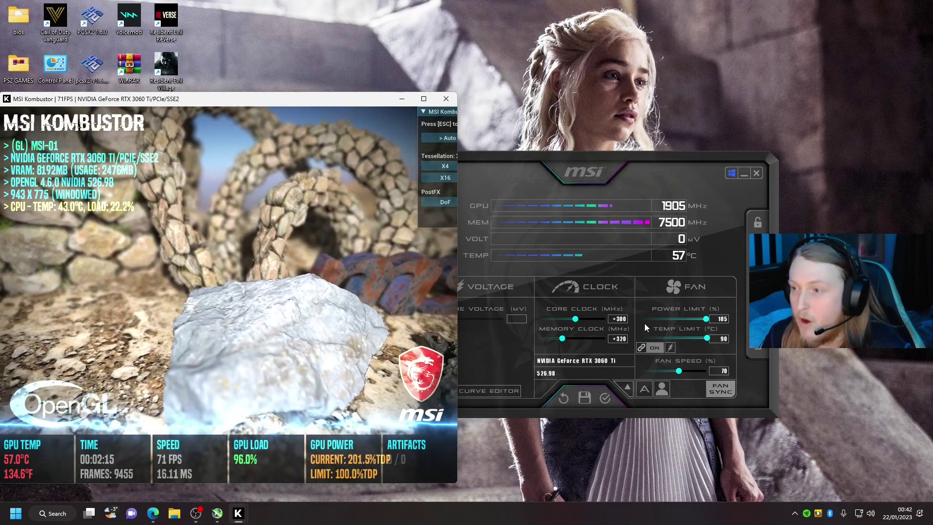
pyautogui.click(562, 311)
pyautogui.click(376, 140)
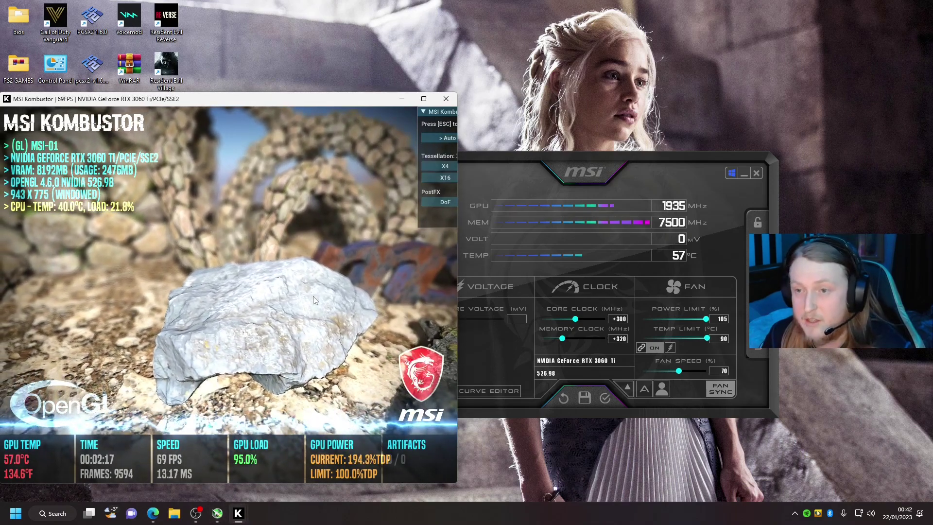
pyautogui.click(621, 320)
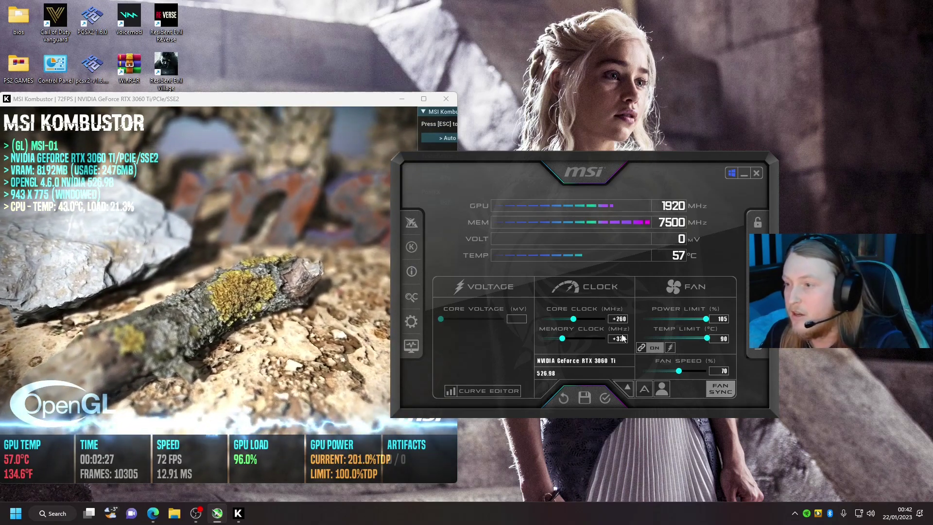
pyautogui.write('28')
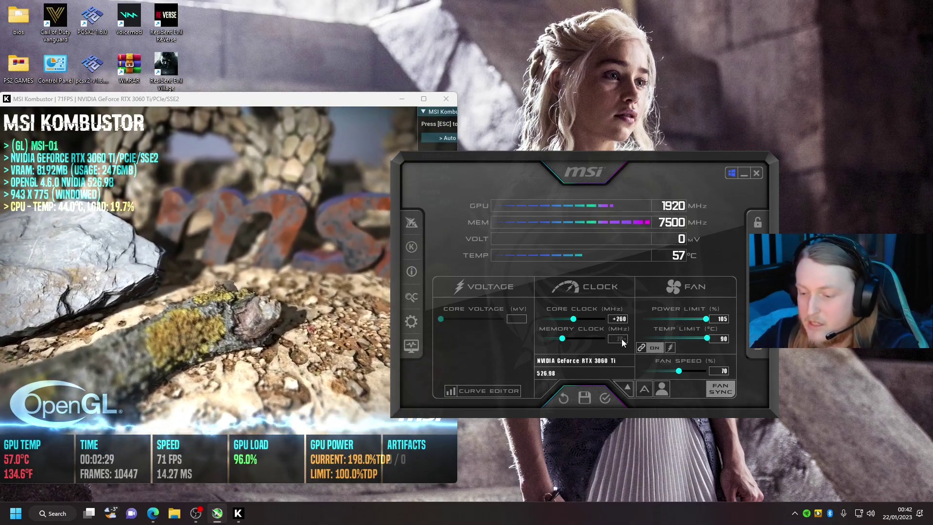
pyautogui.click(331, 217)
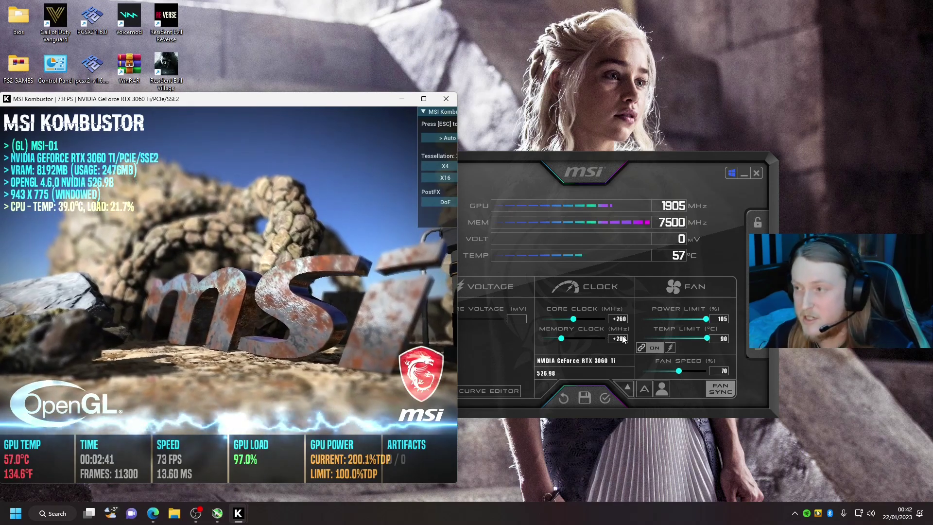
# Step: Apply the saved profile slot: power limit 105%, temp limit 90 °C, memory +120 MHz
pyautogui.click(635, 160)
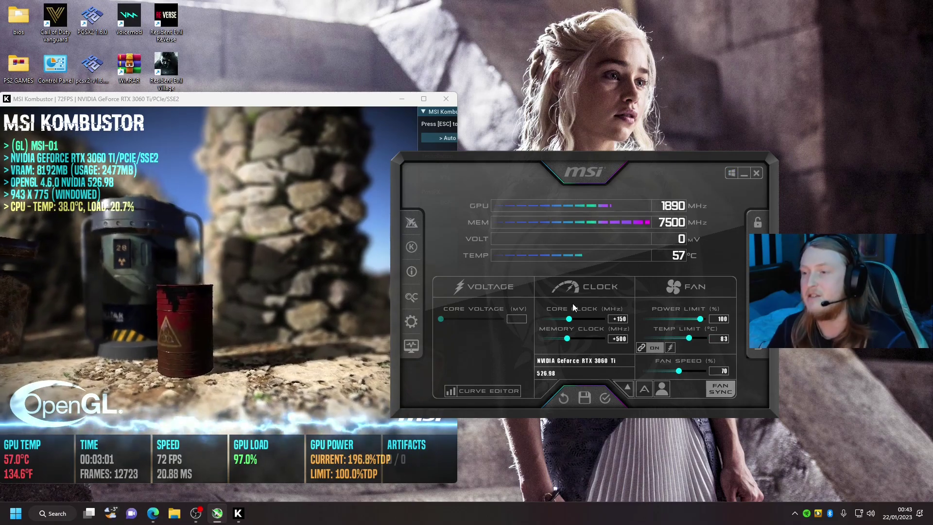
pyautogui.click(754, 350)
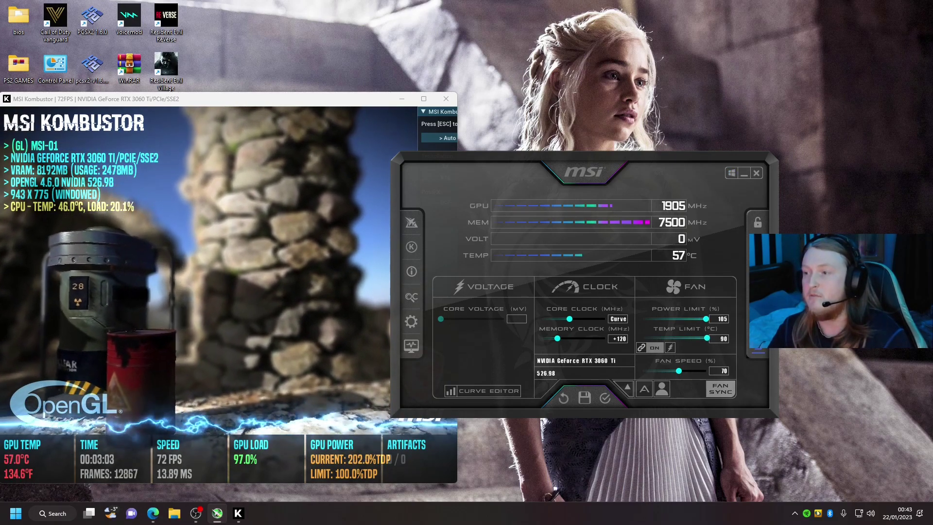